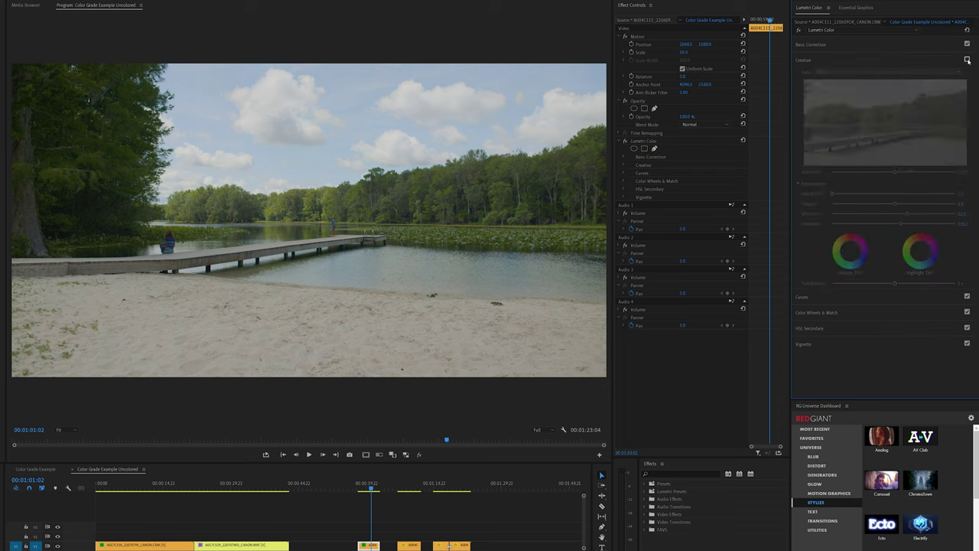
# Re-enable the lake clip's Creative adjustments, fine-tune their saturation and vibrance, and lower the blacks to about -22.6
pyautogui.click(967, 60)
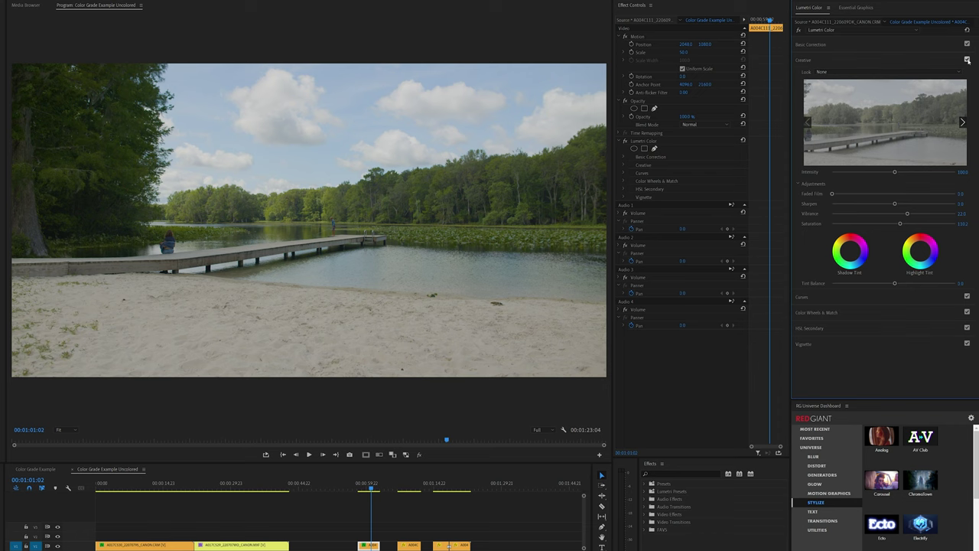
pyautogui.click(906, 224)
pyautogui.moveTo(909, 215); pyautogui.dragTo(913, 215)
pyautogui.click(887, 45)
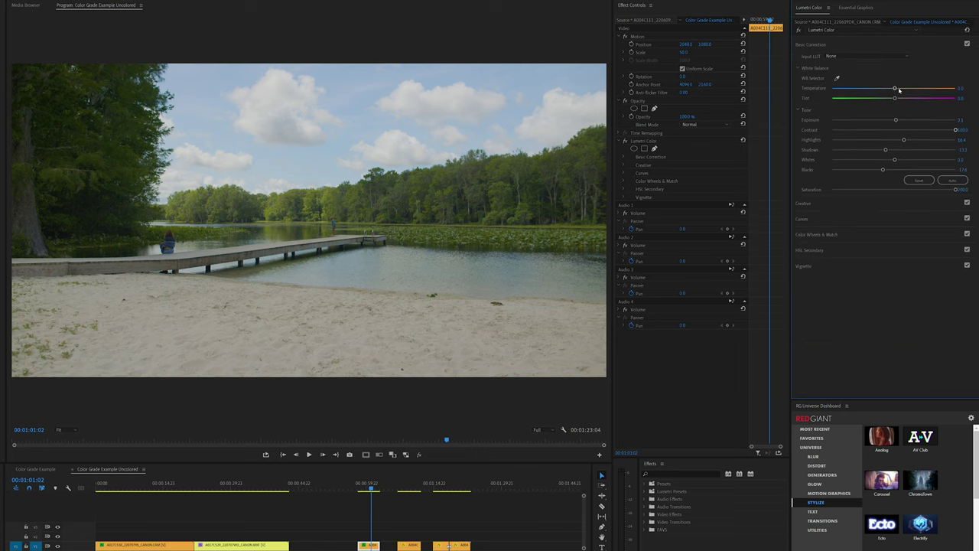
pyautogui.moveTo(883, 170)
pyautogui.mouseDown()
pyautogui.moveTo(873, 172)
pyautogui.moveTo(879, 168)
pyautogui.mouseUp()
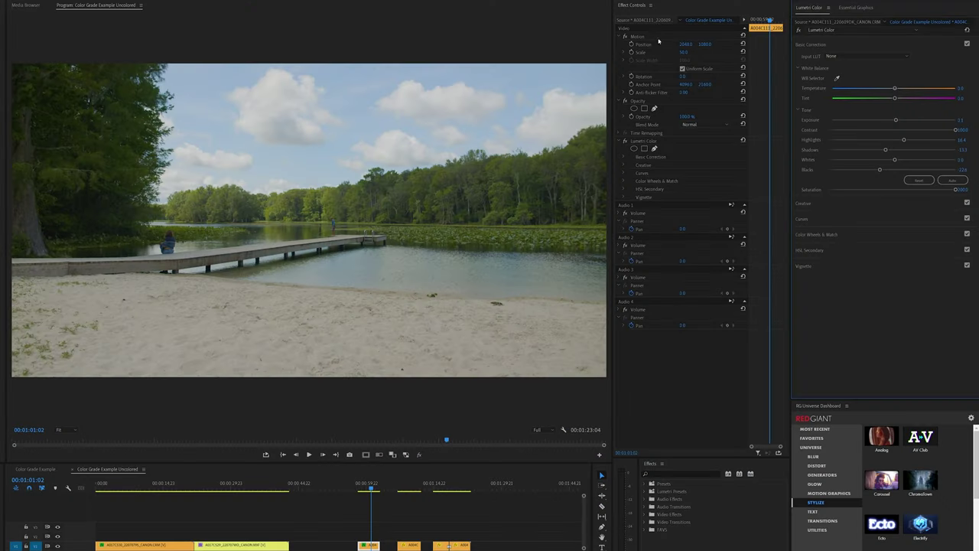
# Try a darker exposure in the lake clip's Canon Cinema RAW Light source settings
pyautogui.click(644, 20)
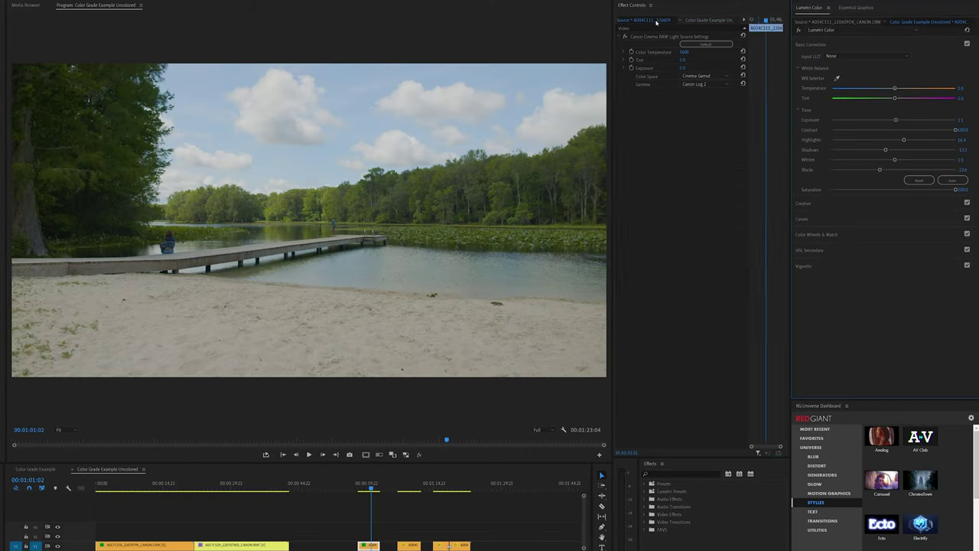
pyautogui.click(690, 67)
pyautogui.write('1.5')
pyautogui.press('Return')
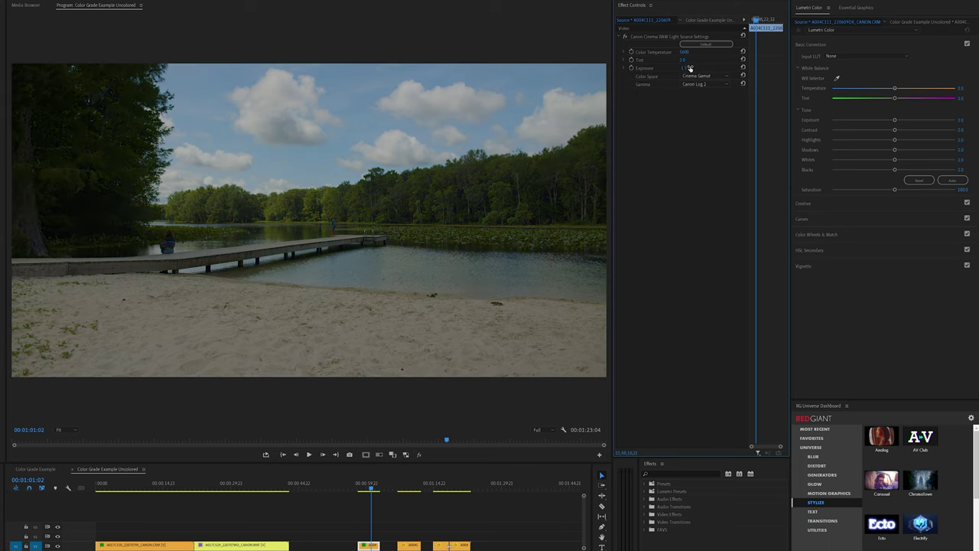
pyautogui.click(396, 523)
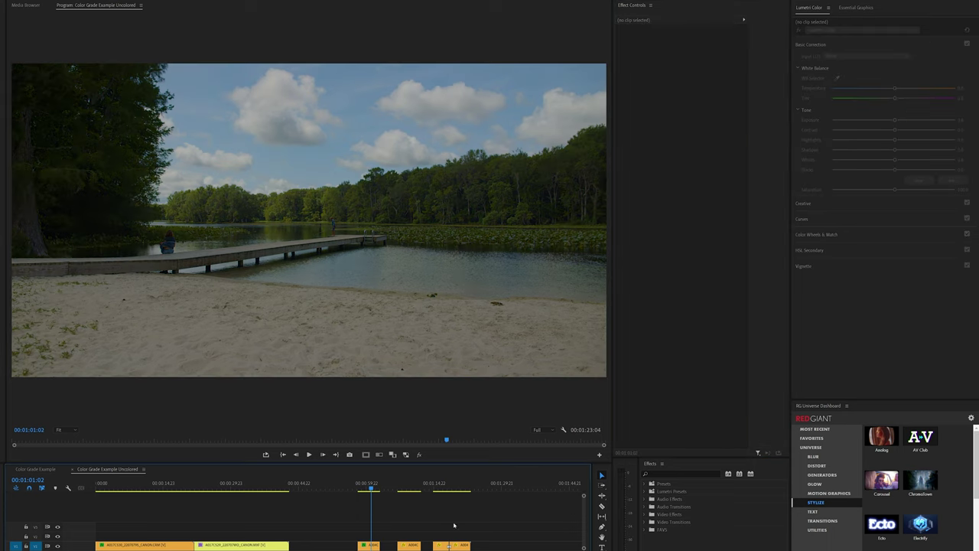
# Set the lake clip's RAW source exposure back to 0
pyautogui.click(371, 545)
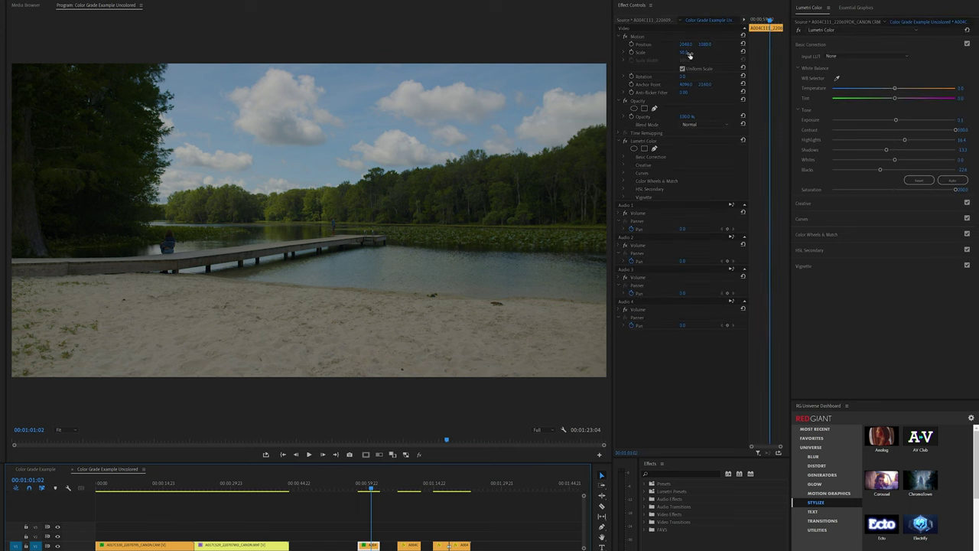
pyautogui.click(657, 20)
pyautogui.click(688, 67)
pyautogui.write('0')
pyautogui.press('Return')
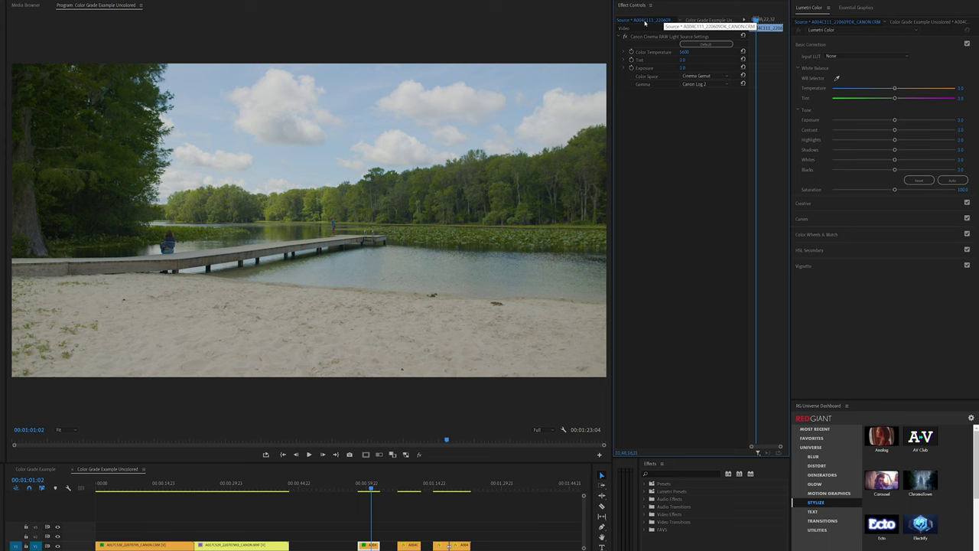
# Disable the lake clip's existing Lumetri Color effect and set its RAW source gamma to Canon Log 3
pyautogui.click(698, 21)
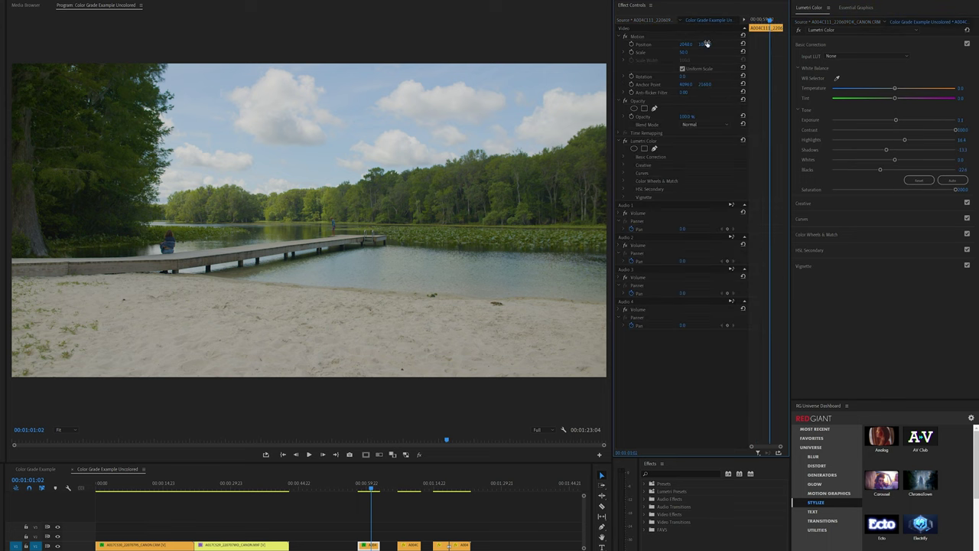
pyautogui.click(625, 142)
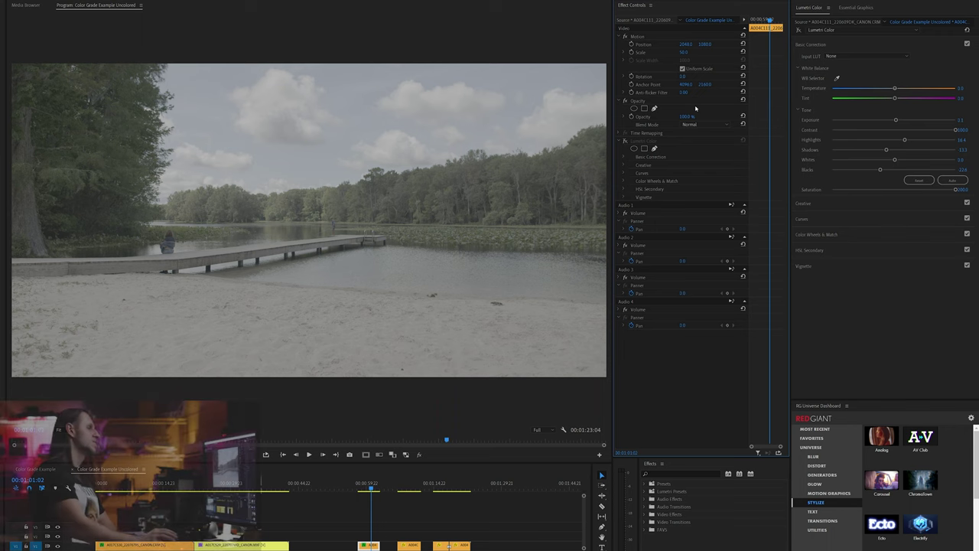
pyautogui.click(646, 21)
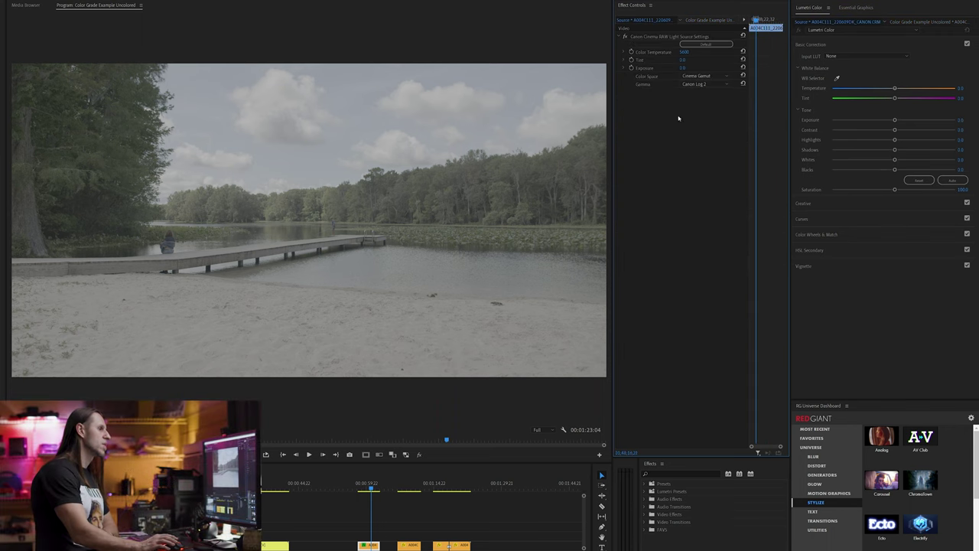
pyautogui.click(703, 84)
pyautogui.click(711, 100)
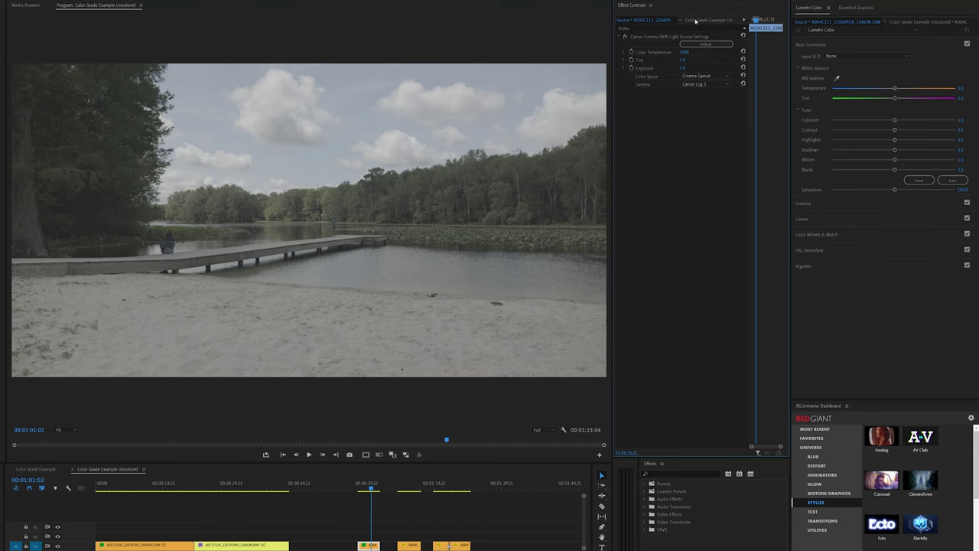
# Add a second Lumetri Color effect from the FAVS bin to the lake clip
pyautogui.click(696, 20)
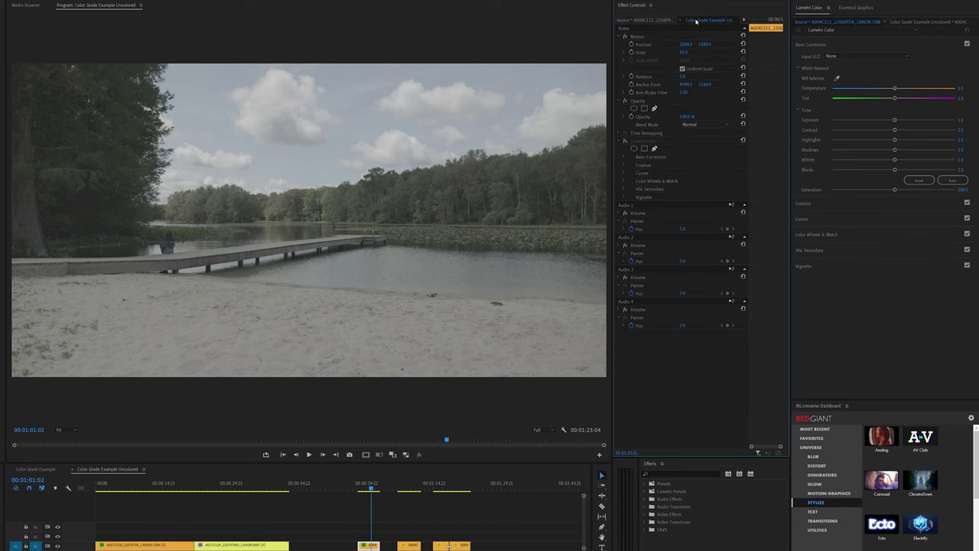
pyautogui.click(652, 533)
pyautogui.click(645, 530)
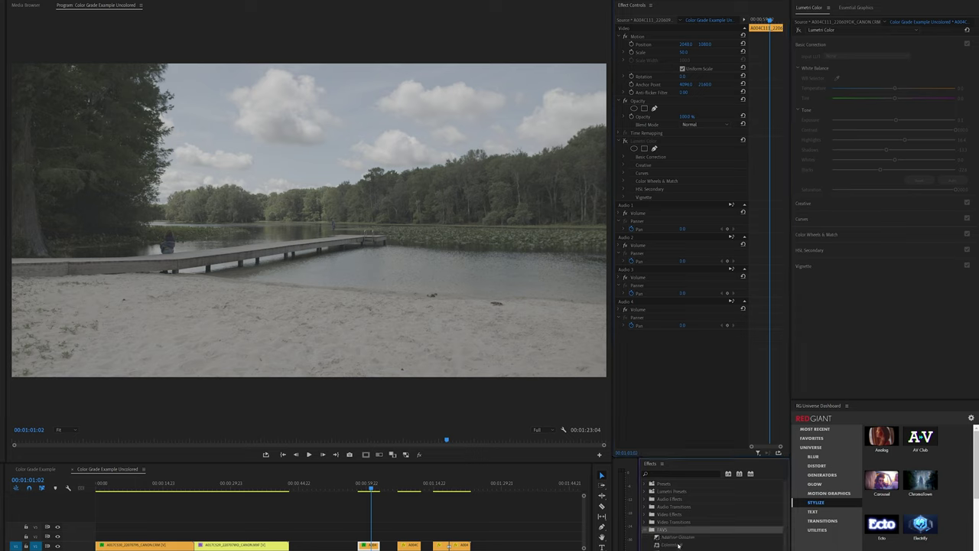
pyautogui.moveTo(697, 453); pyautogui.dragTo(697, 401)
pyautogui.scroll(-3, 712, 513)
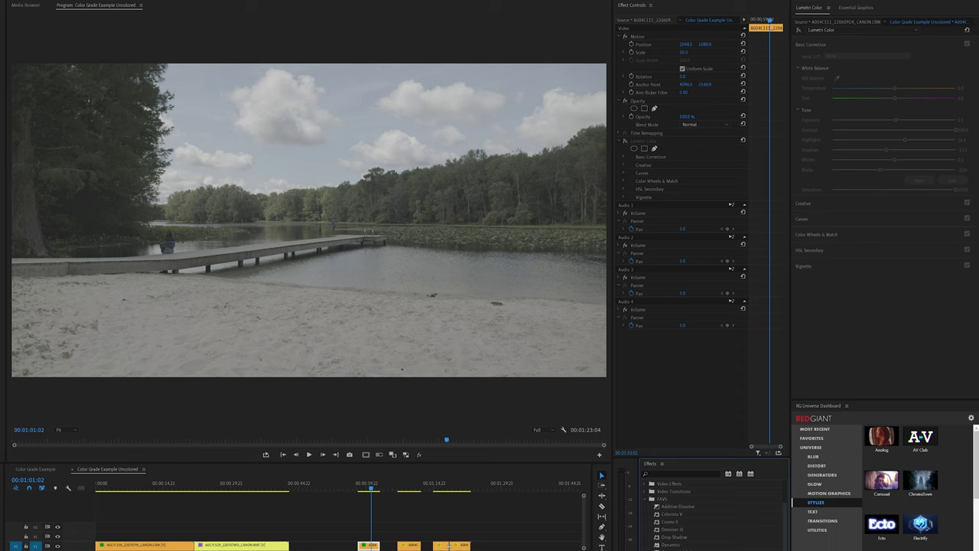
pyautogui.moveTo(674, 355); pyautogui.dragTo(665, 215)
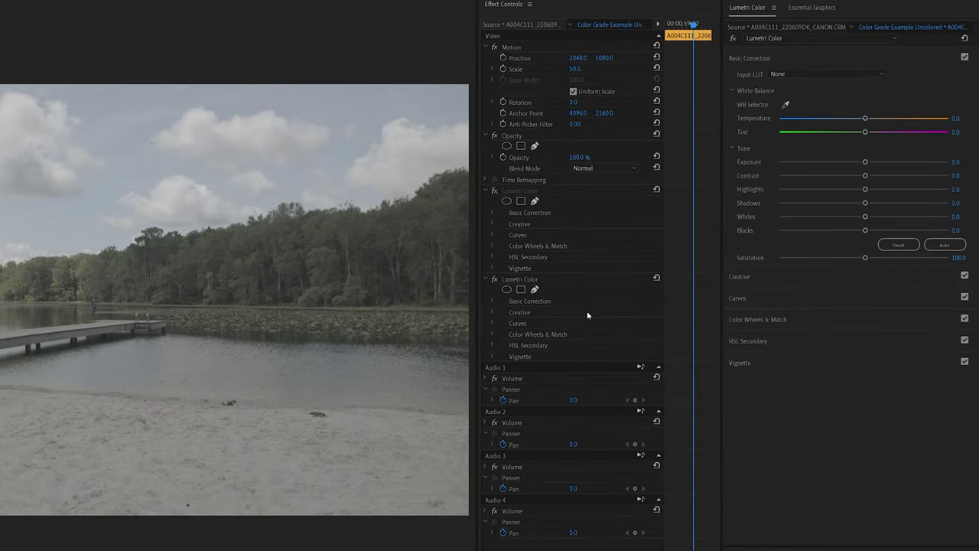
# Try the disabled Lumetri Color effect below the new one, and restore the original effect order
pyautogui.moveTo(528, 191); pyautogui.dragTo(527, 367)
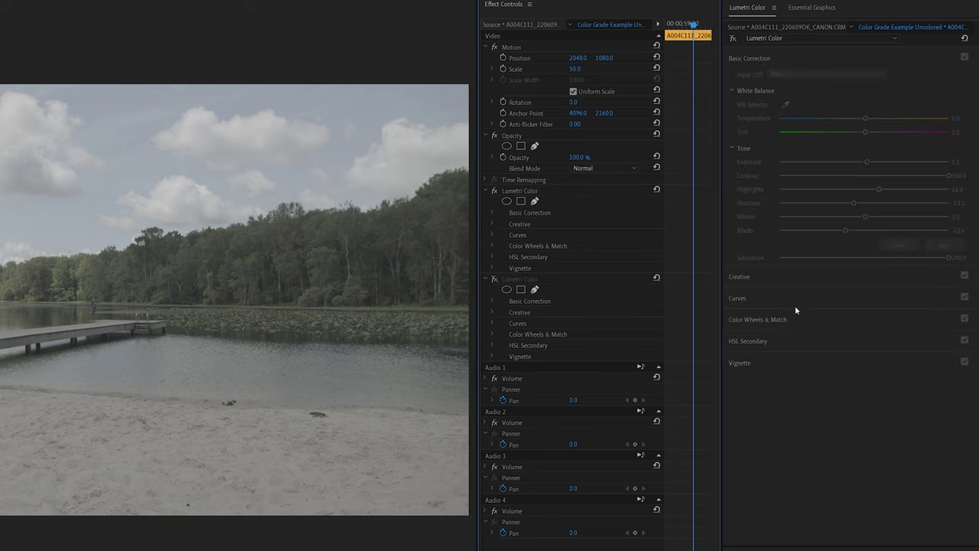
pyautogui.click(515, 280)
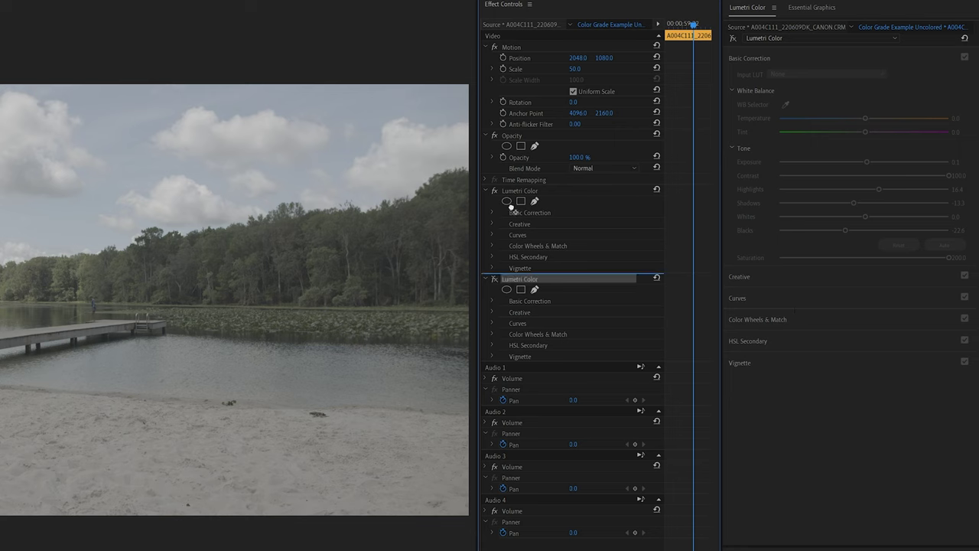
pyautogui.click(513, 190)
# Set the Basic Correction saturation to 200 in the lake clip's new Lumetri Color effect
pyautogui.click(529, 280)
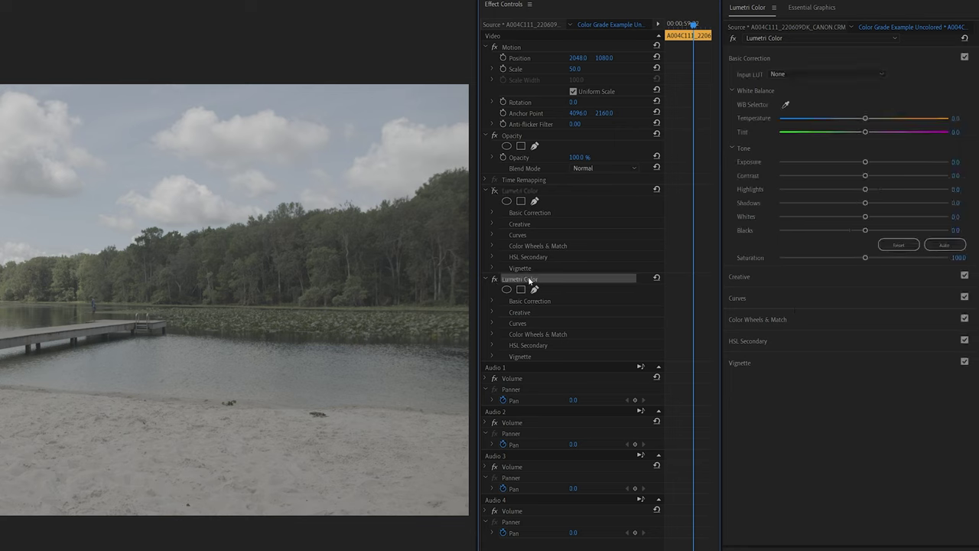
pyautogui.click(961, 257)
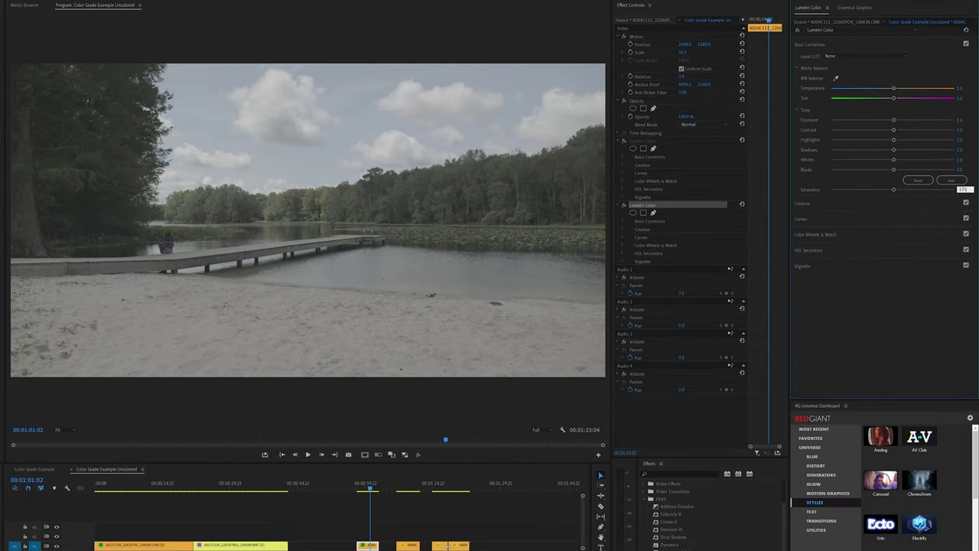
pyautogui.press('Return')
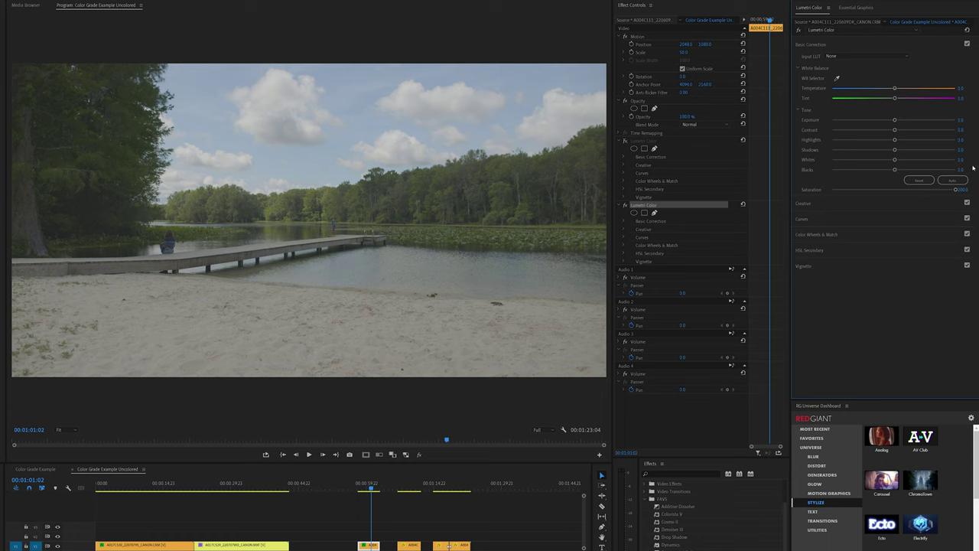
# Raise contrast to about 78 and shadows to about 23, lower the blacks, and slightly lift the highlights on the lake clip
pyautogui.moveTo(894, 130); pyautogui.dragTo(940, 131)
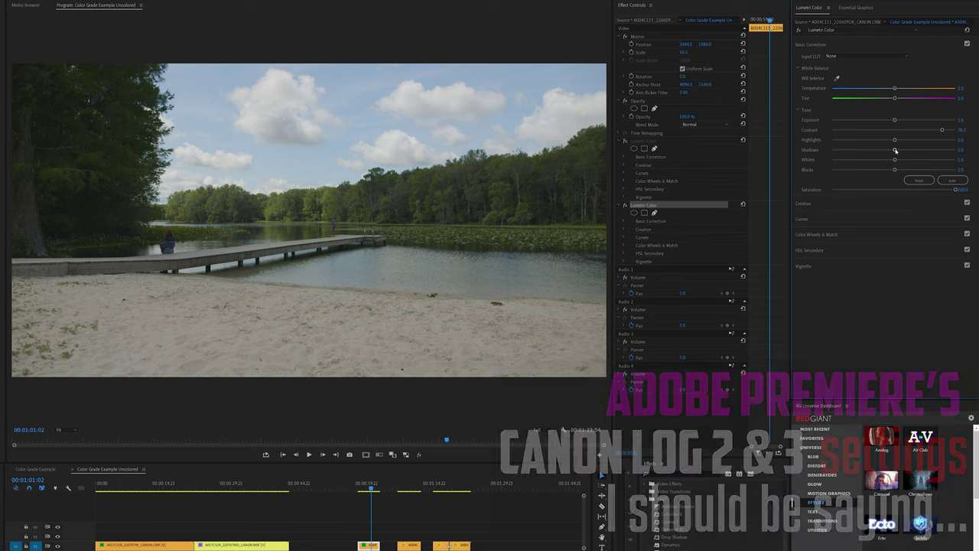
pyautogui.moveTo(895, 151)
pyautogui.mouseDown()
pyautogui.moveTo(884, 152)
pyautogui.moveTo(894, 171)
pyautogui.moveTo(877, 176)
pyautogui.moveTo(895, 150)
pyautogui.moveTo(910, 149)
pyautogui.mouseUp()
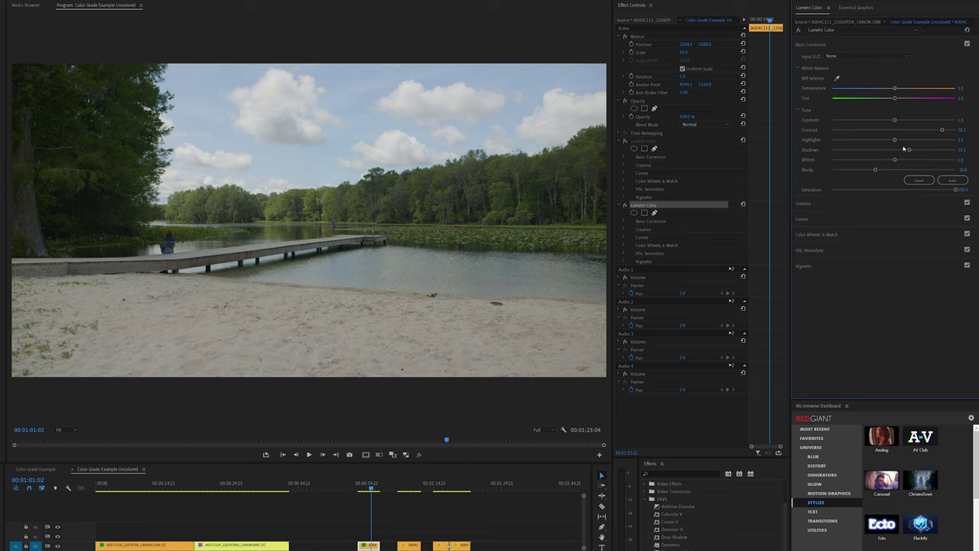
pyautogui.moveTo(895, 141)
pyautogui.mouseDown()
pyautogui.moveTo(879, 142)
pyautogui.moveTo(903, 143)
pyautogui.mouseUp()
pyautogui.click(894, 204)
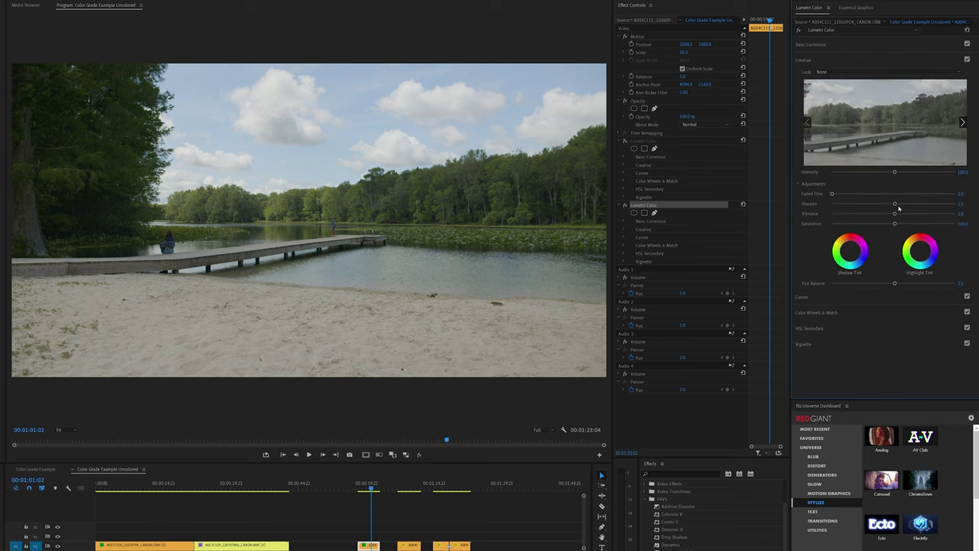
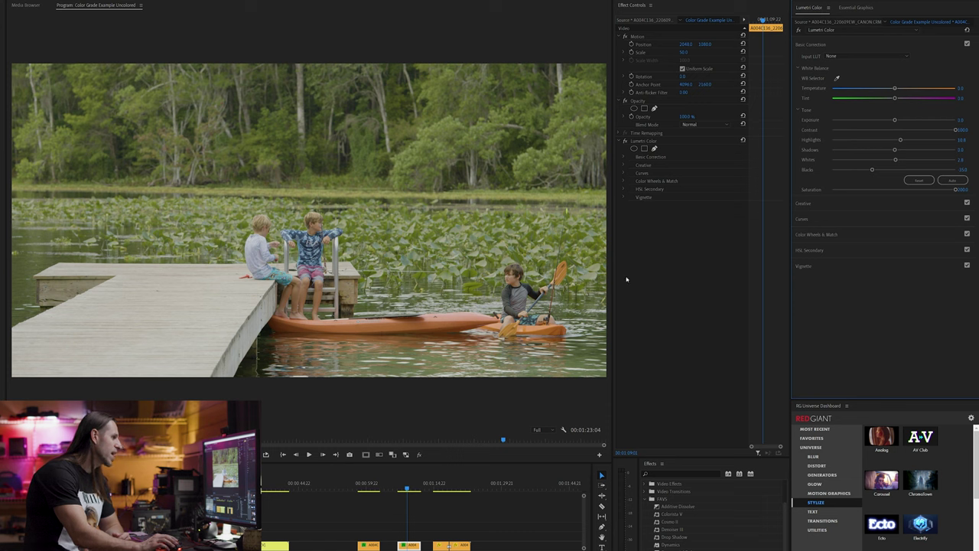
# Cool the white balance temperature slightly on the dock and kayak clip, and open its Creative adjustments
pyautogui.moveTo(892, 87); pyautogui.dragTo(891, 90)
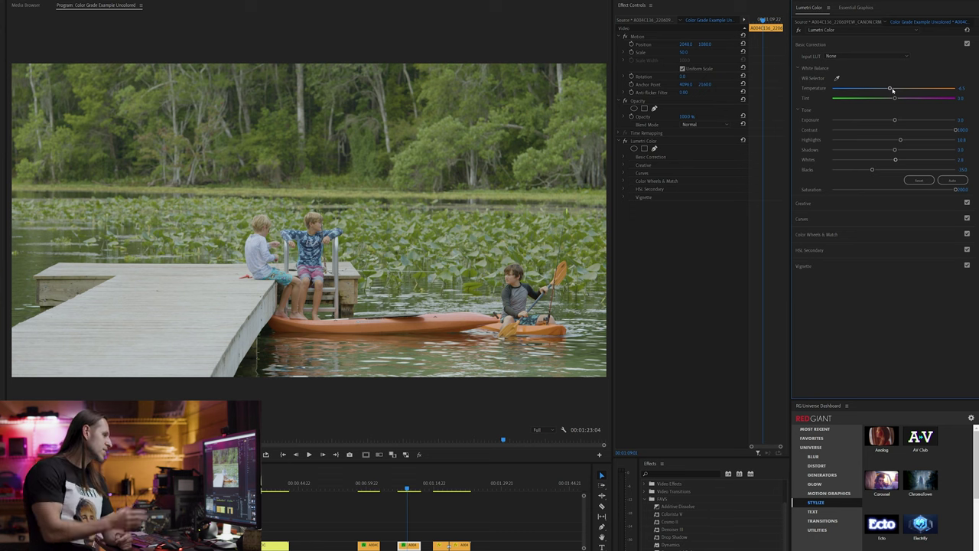
pyautogui.click(866, 203)
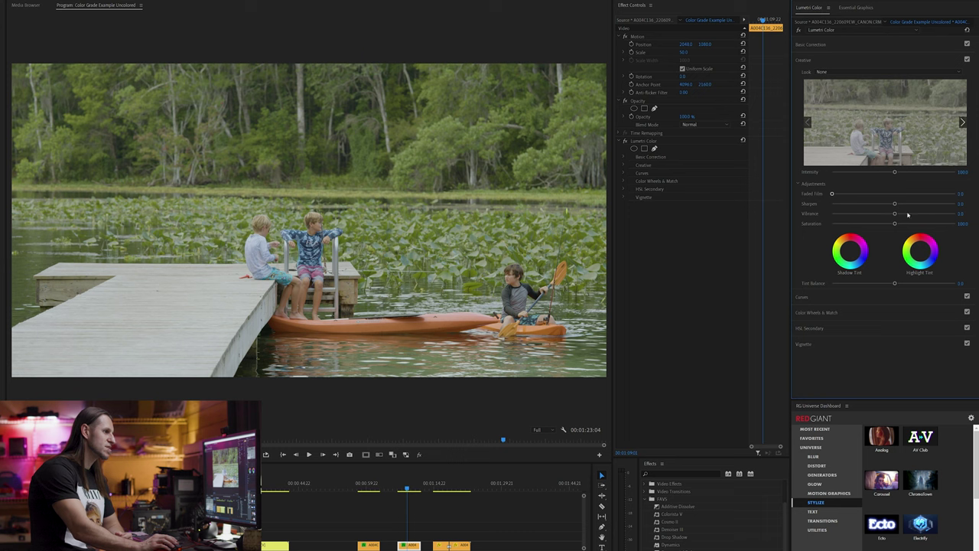
# Try a small Creative vibrance boost and a saturation of about 160 on the dock and kayak clip
pyautogui.moveTo(897, 216)
pyautogui.mouseDown()
pyautogui.moveTo(927, 214)
pyautogui.moveTo(905, 215)
pyautogui.mouseUp()
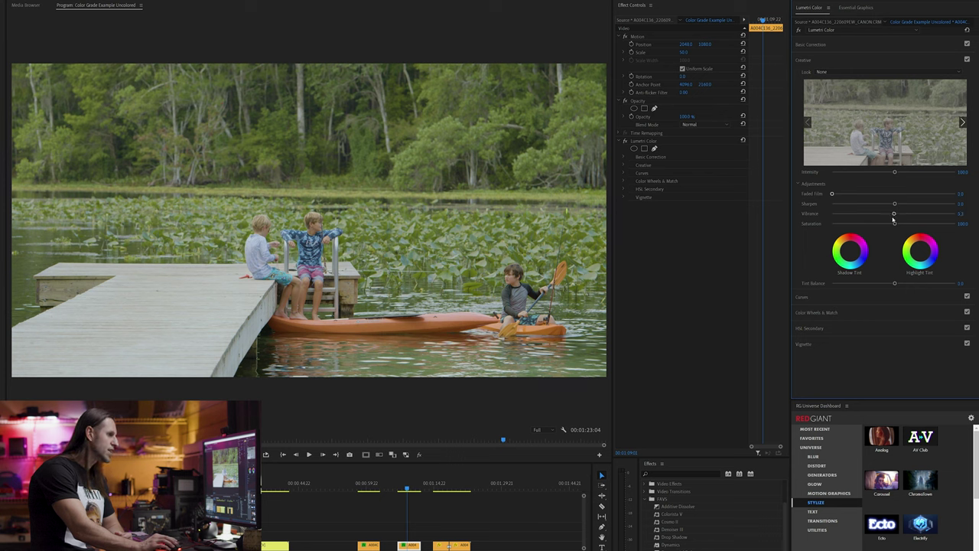
pyautogui.moveTo(895, 224); pyautogui.dragTo(931, 224)
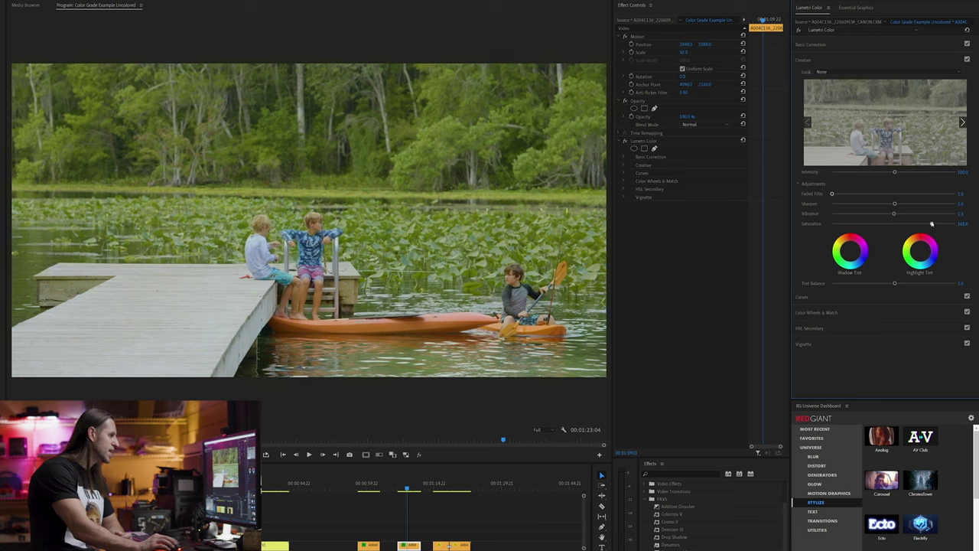
pyautogui.doubleClick(927, 223)
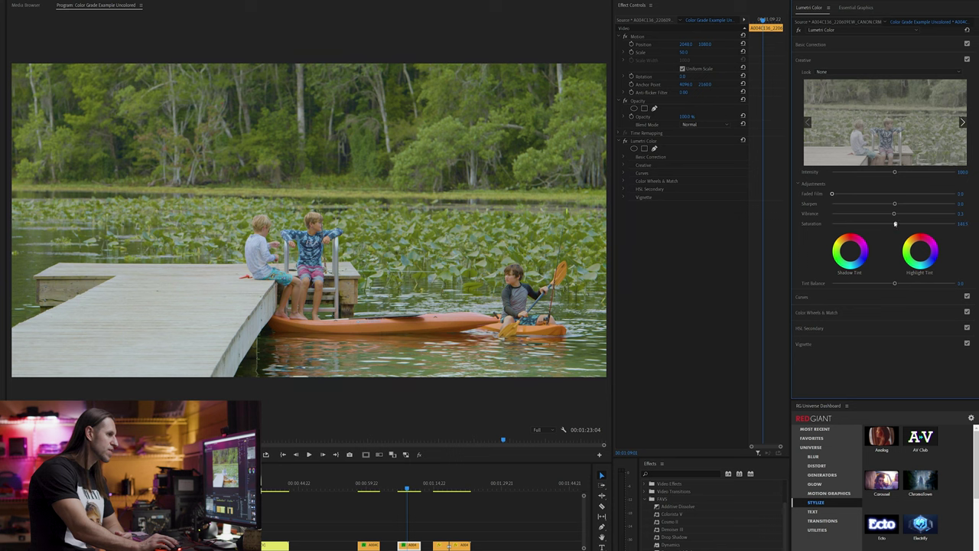
# Raise the Creative vibrance strongly and lower the blacks to about -75 on the dock and kayak clip
pyautogui.moveTo(894, 213); pyautogui.dragTo(935, 214)
pyautogui.click(811, 44)
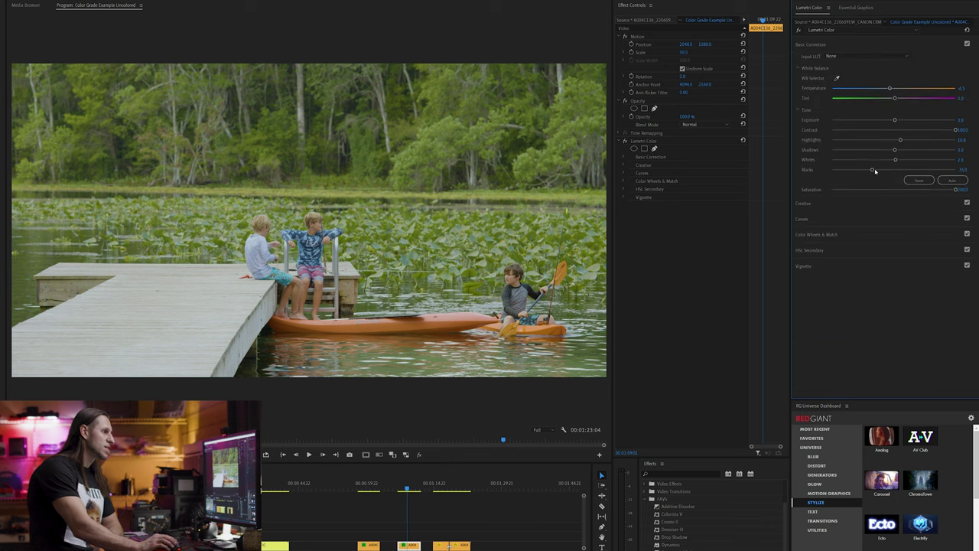
pyautogui.moveTo(872, 171); pyautogui.dragTo(846, 170)
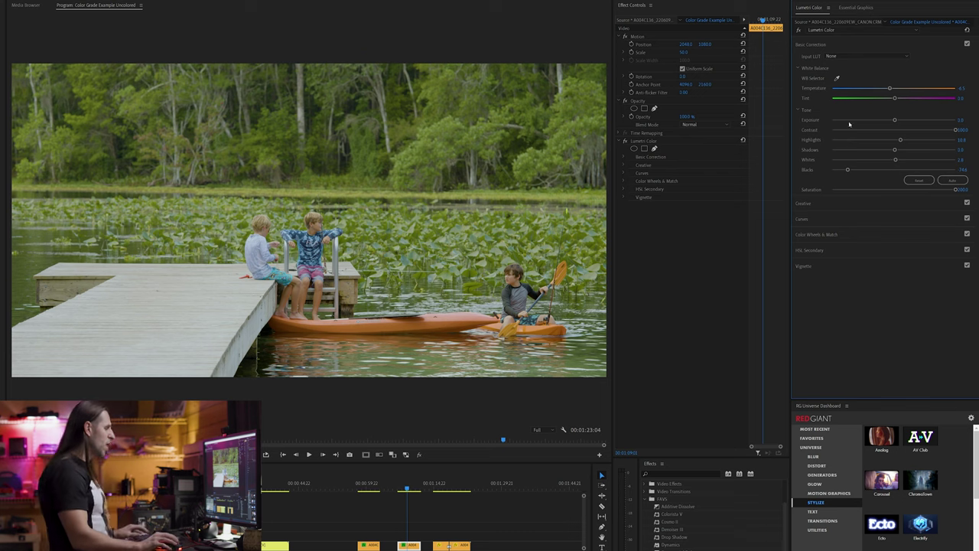
# Raise the blueberry clip's Basic Correction saturation to 200 and contrast to 100, and try strongly lowered blacks before returning them near zero
pyautogui.click(439, 487)
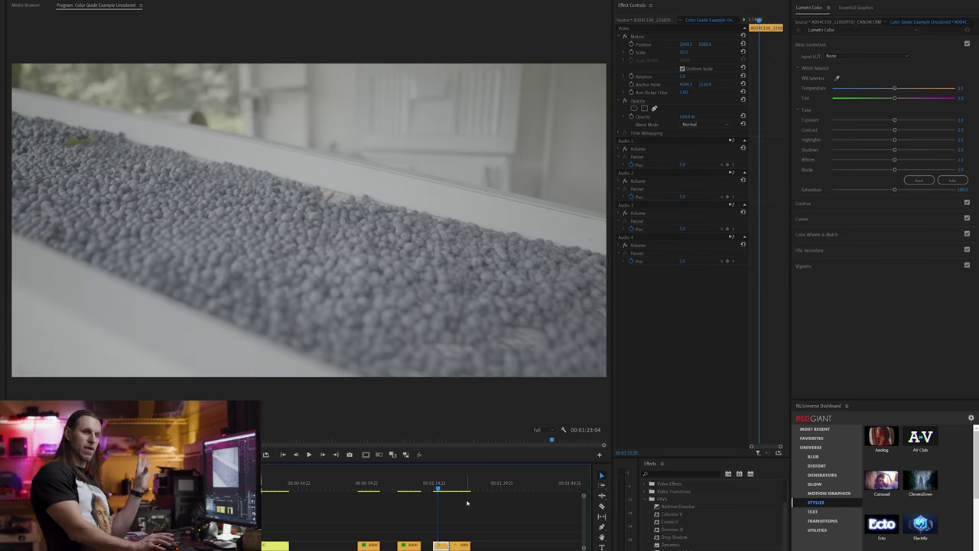
pyautogui.click(453, 528)
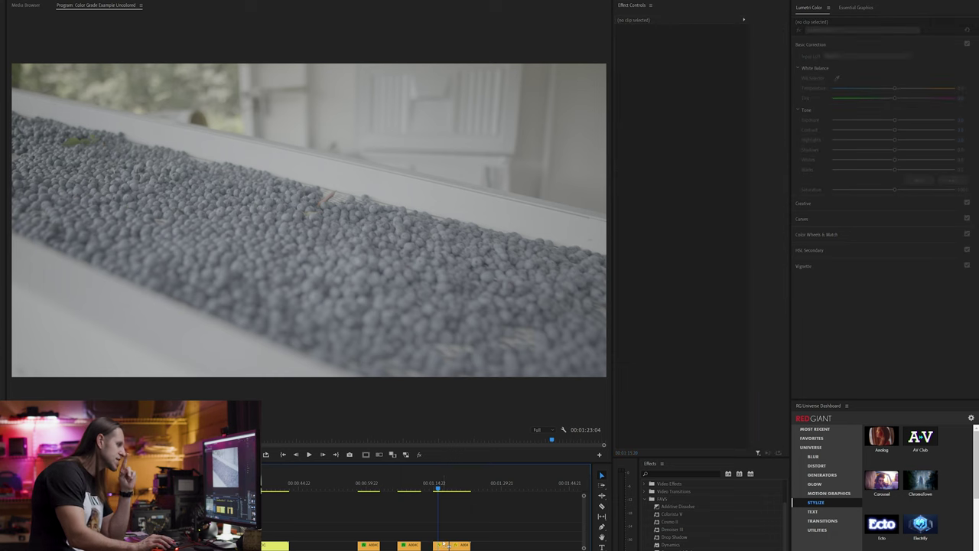
pyautogui.click(448, 545)
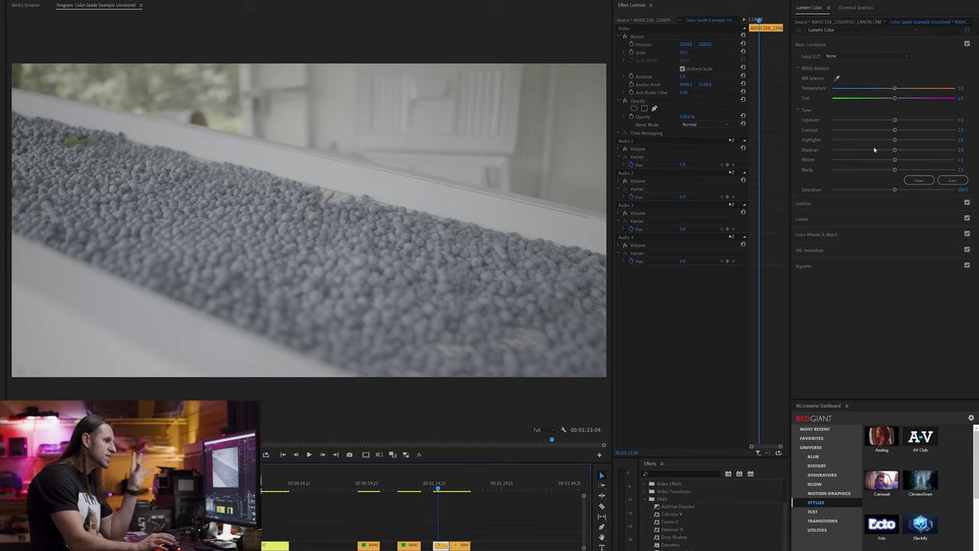
pyautogui.moveTo(894, 189); pyautogui.dragTo(899, 191)
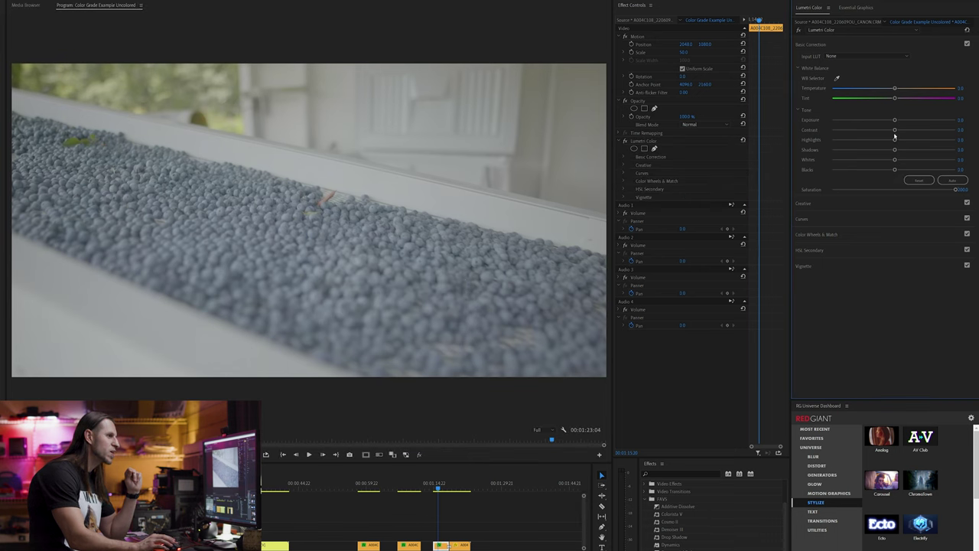
pyautogui.moveTo(894, 132); pyautogui.dragTo(955, 130)
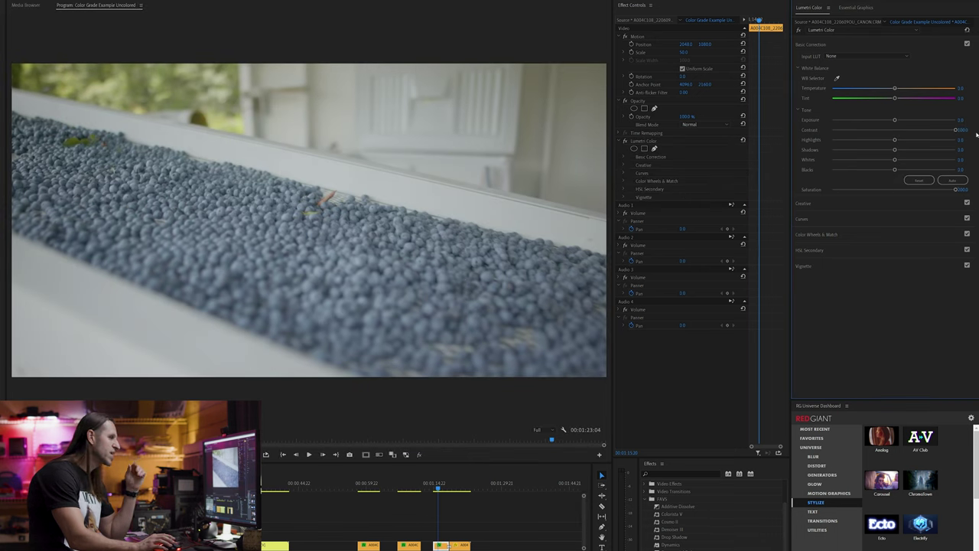
pyautogui.moveTo(895, 170); pyautogui.dragTo(837, 169)
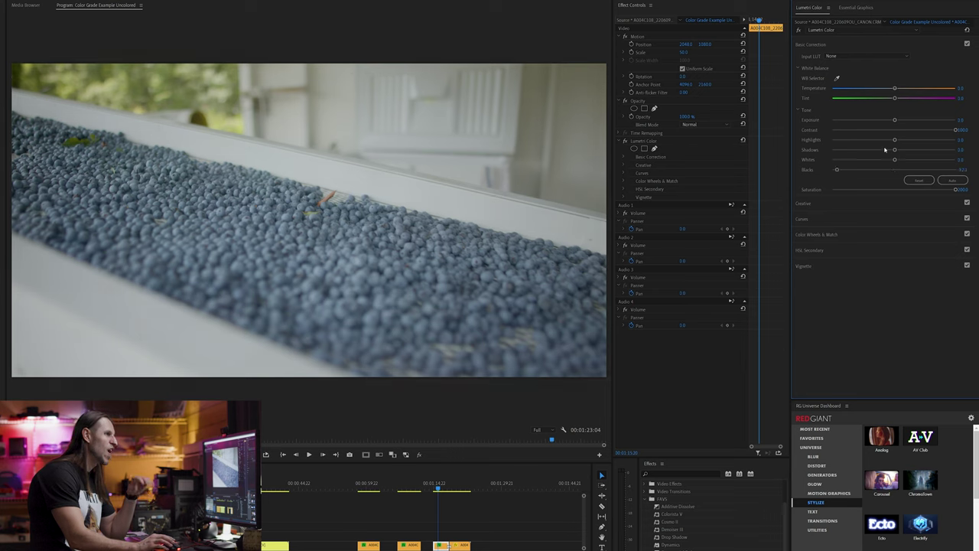
pyautogui.moveTo(836, 170); pyautogui.dragTo(901, 170)
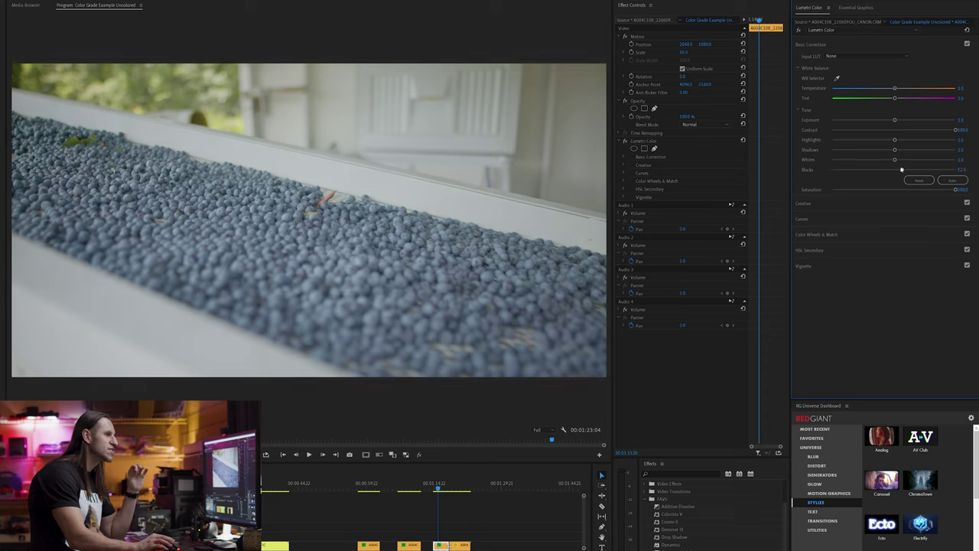
# Set the exposure to -1 in the blueberry clip's Canon Cinema RAW Light source settings
pyautogui.click(646, 19)
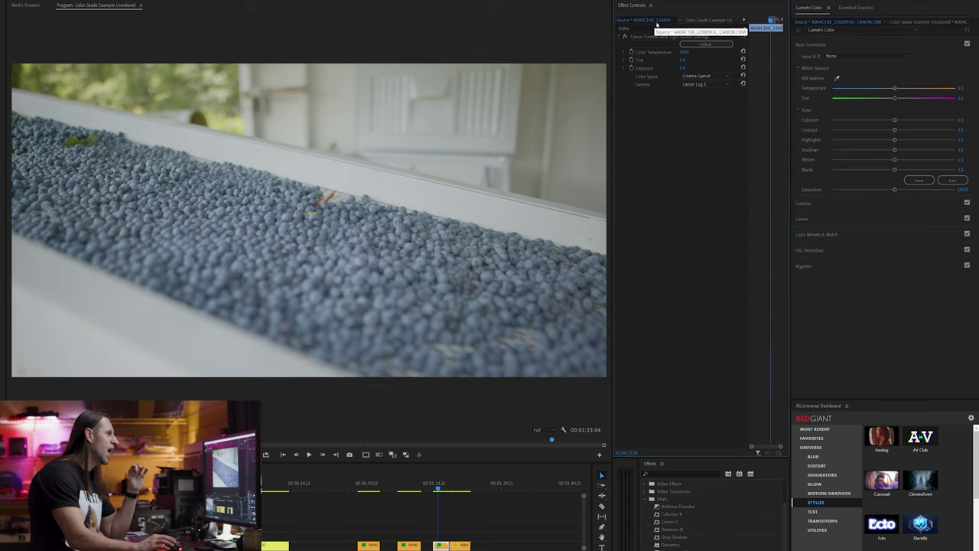
pyautogui.click(684, 68)
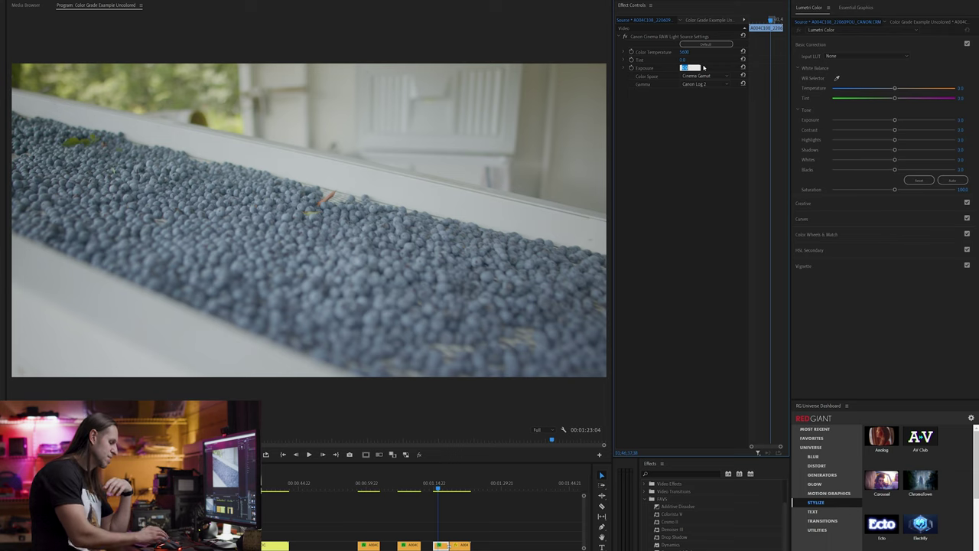
pyautogui.write('1')
pyautogui.press('Return')
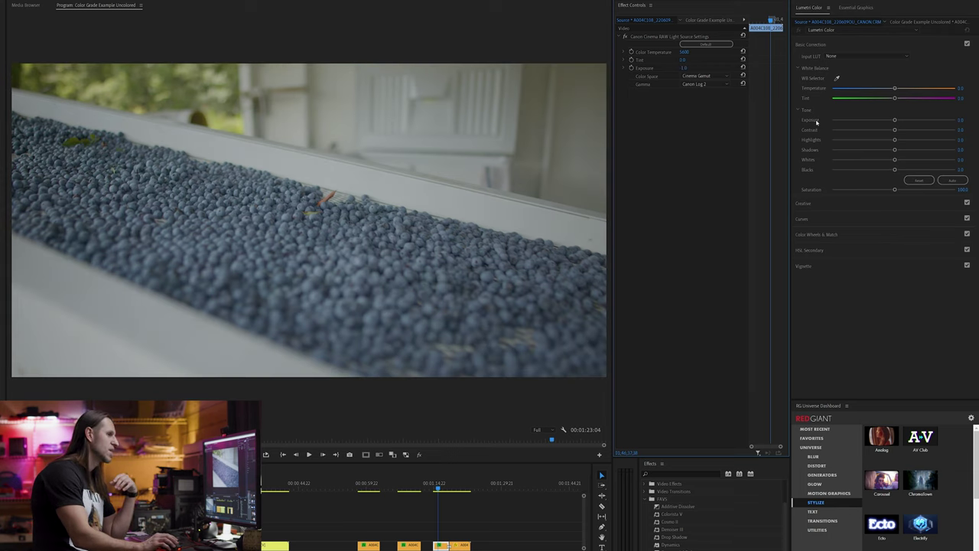
# On the blueberry clip, lift exposure slightly, raise highlights and whites to about 22, and lower shadows to about -27 and blacks to about -48
pyautogui.click(698, 21)
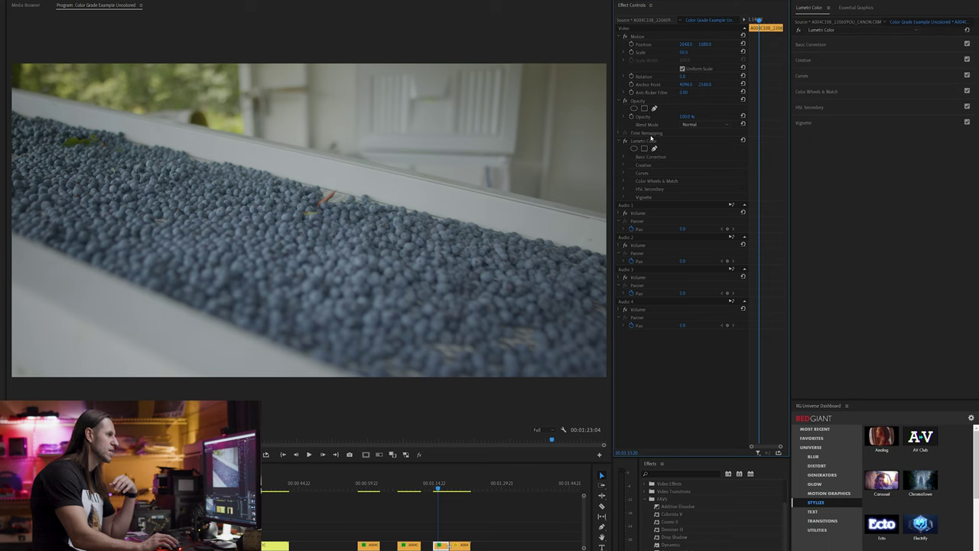
pyautogui.click(657, 143)
pyautogui.click(826, 45)
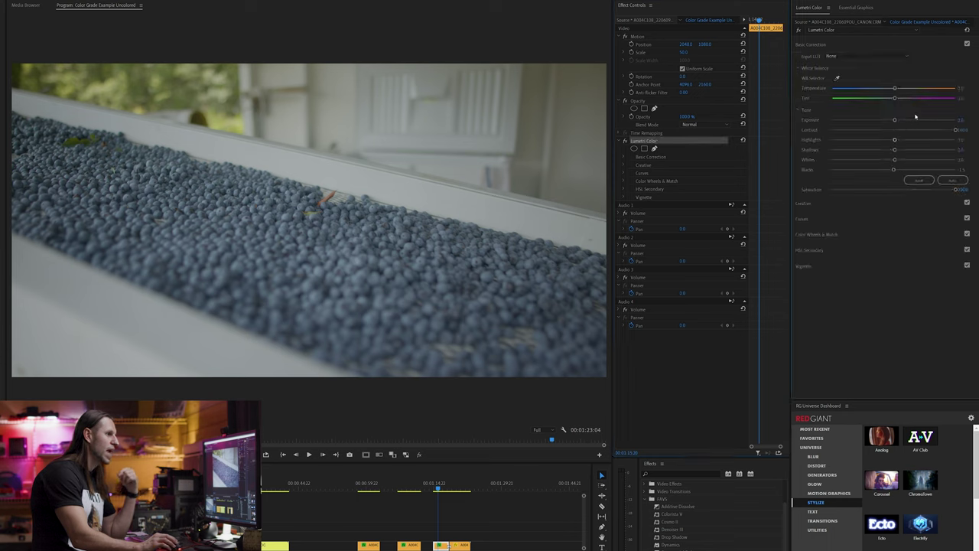
pyautogui.moveTo(895, 121); pyautogui.dragTo(897, 121)
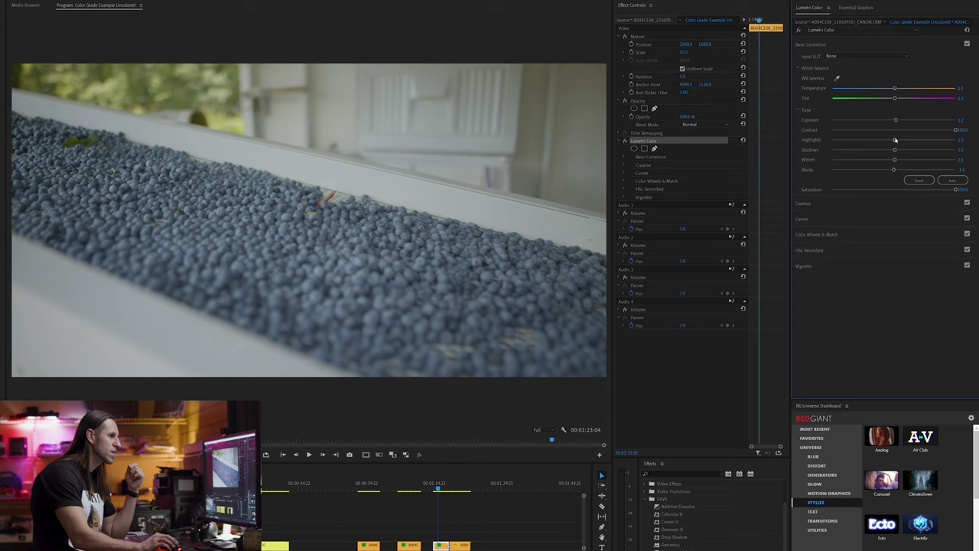
pyautogui.moveTo(896, 141); pyautogui.dragTo(912, 161)
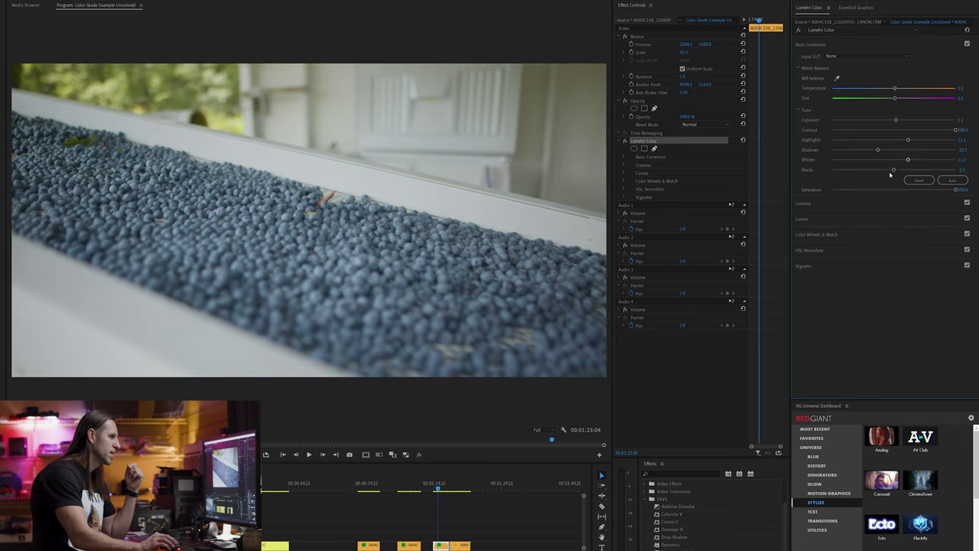
pyautogui.moveTo(892, 170); pyautogui.dragTo(864, 170)
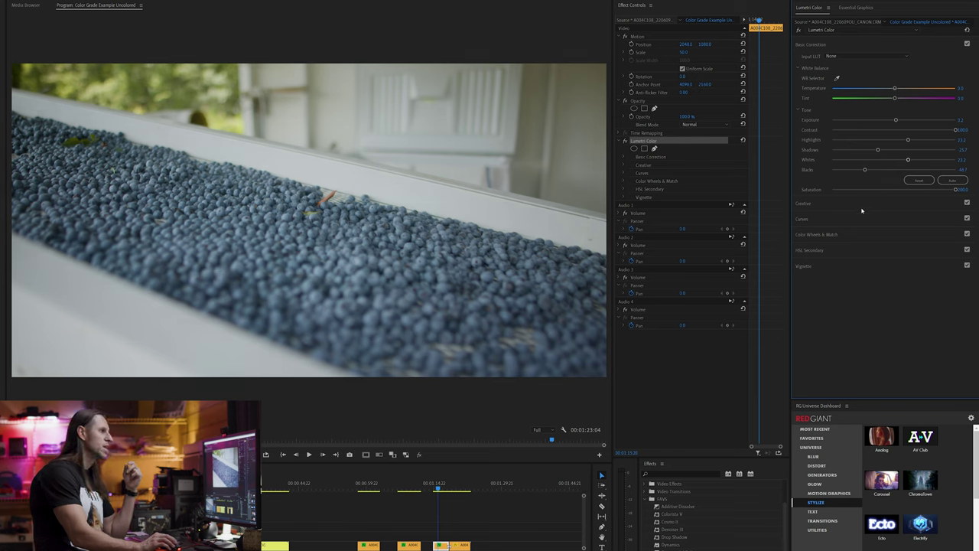
# Try different Creative vibrance amounts on the blueberry clip, leaving the vibrance slightly below zero
pyautogui.click(858, 203)
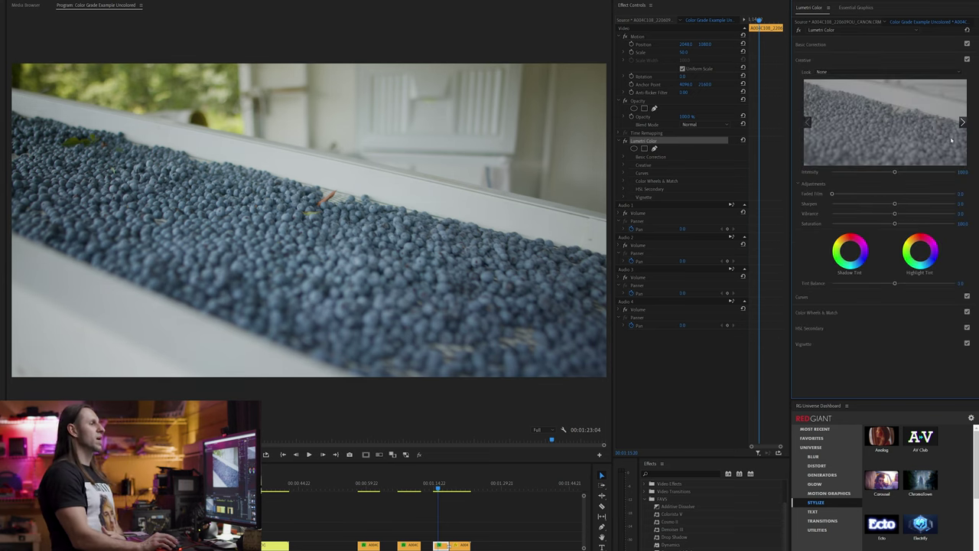
pyautogui.moveTo(894, 215)
pyautogui.mouseDown()
pyautogui.moveTo(931, 212)
pyautogui.moveTo(890, 208)
pyautogui.mouseUp()
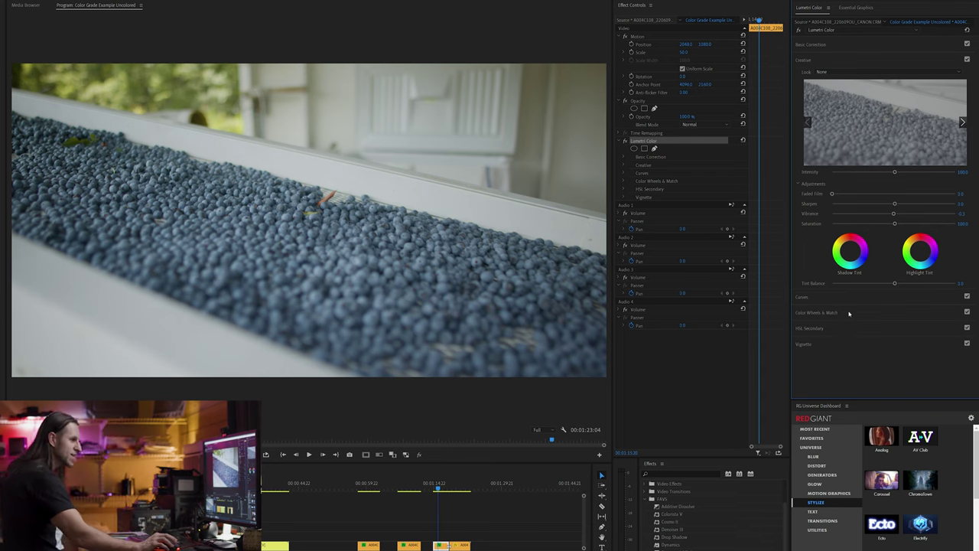
# Key the blues with HSL Secondary on the blueberry clip and raise their saturation to about 184
pyautogui.click(833, 331)
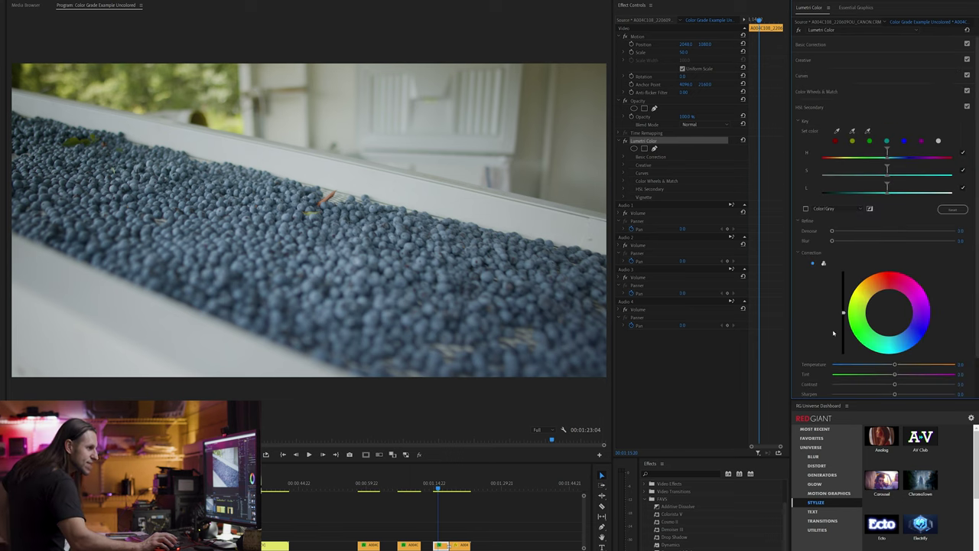
pyautogui.click(904, 142)
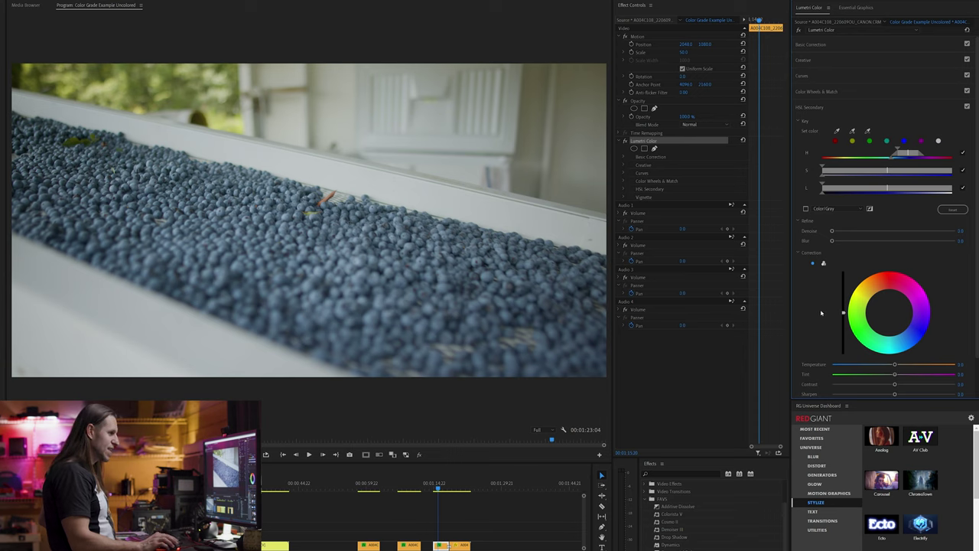
pyautogui.scroll(-2, 821, 312)
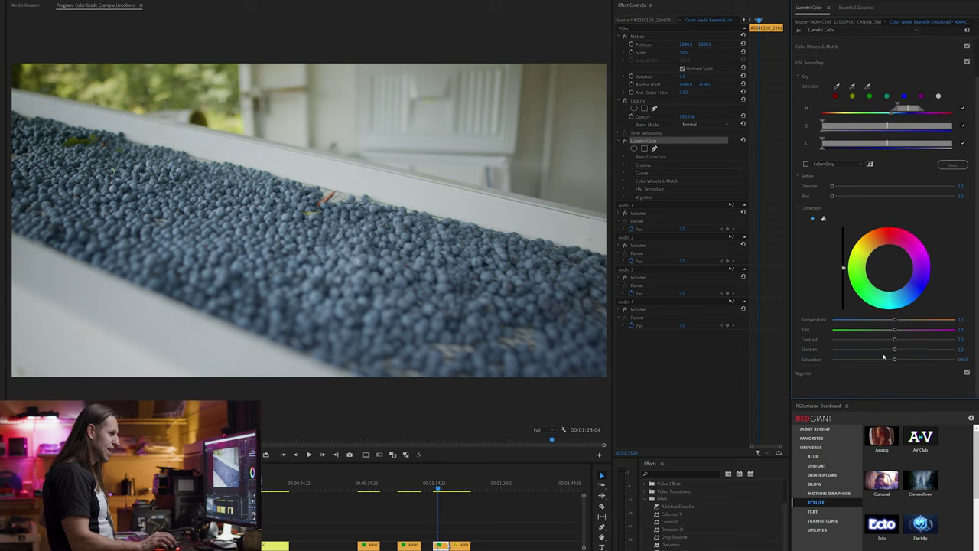
pyautogui.moveTo(896, 360); pyautogui.dragTo(954, 359)
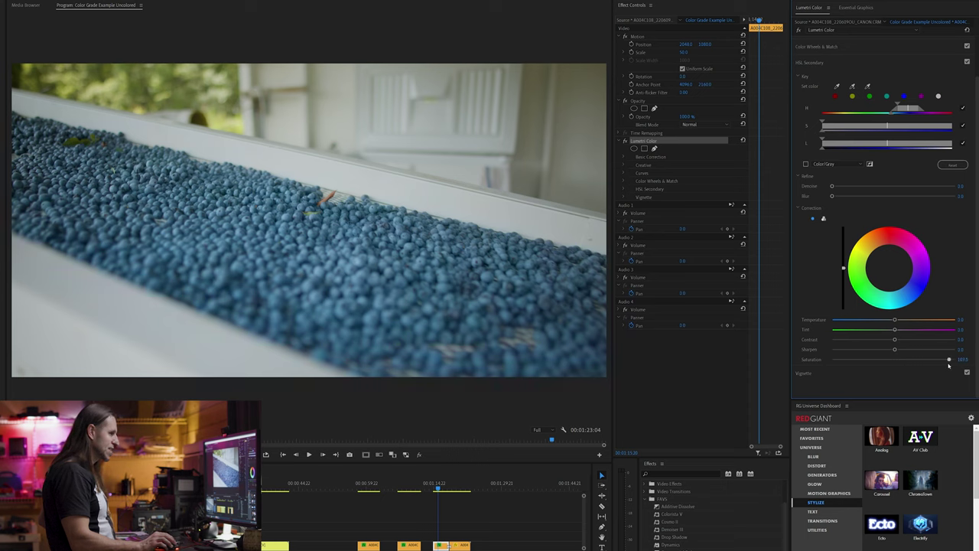
pyautogui.moveTo(953, 361); pyautogui.dragTo(946, 361)
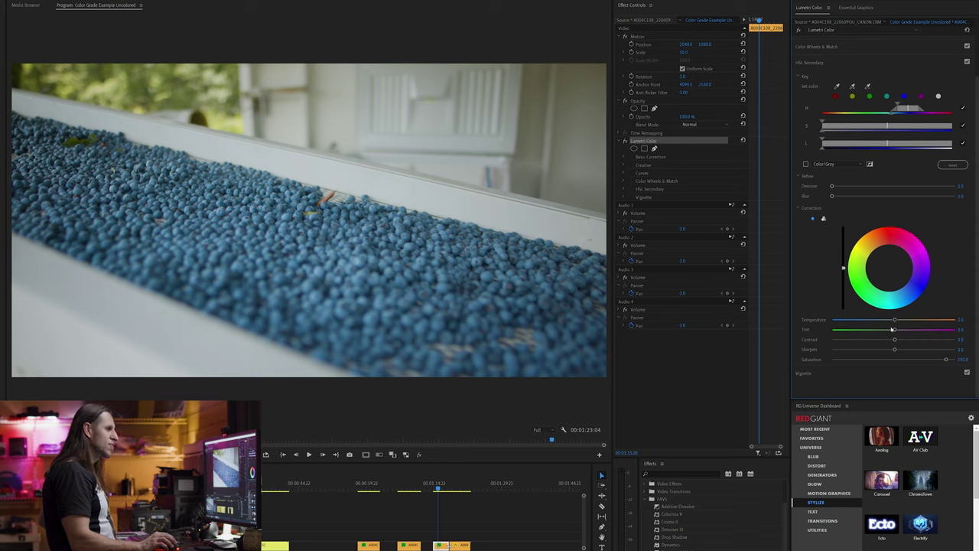
# Cool the keyed blues' temperature to about -15, compare with Lumetri Color toggled off, and raise their contrast to about 59 and sharpening to about 36
pyautogui.moveTo(895, 320)
pyautogui.mouseDown()
pyautogui.moveTo(872, 321)
pyautogui.moveTo(885, 321)
pyautogui.mouseUp()
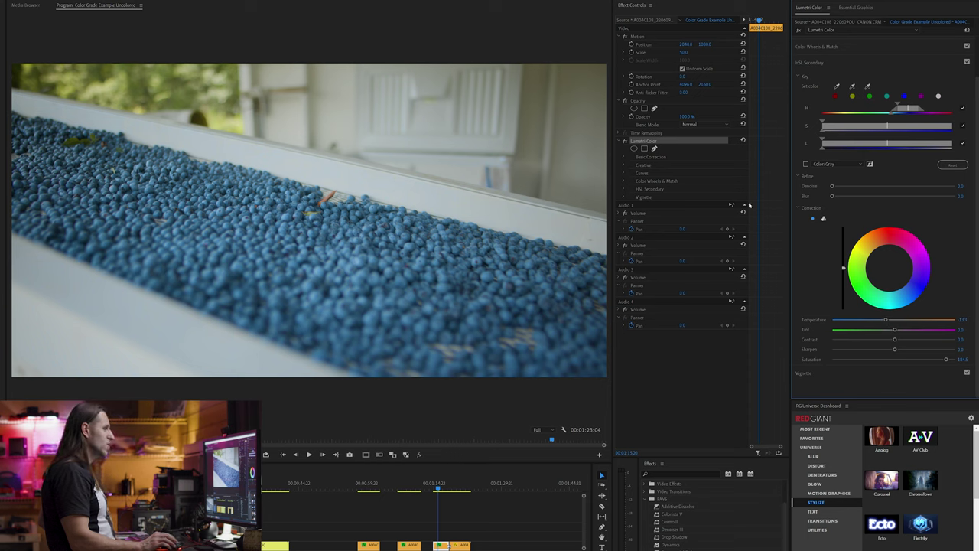
pyautogui.click(626, 142)
pyautogui.click(626, 141)
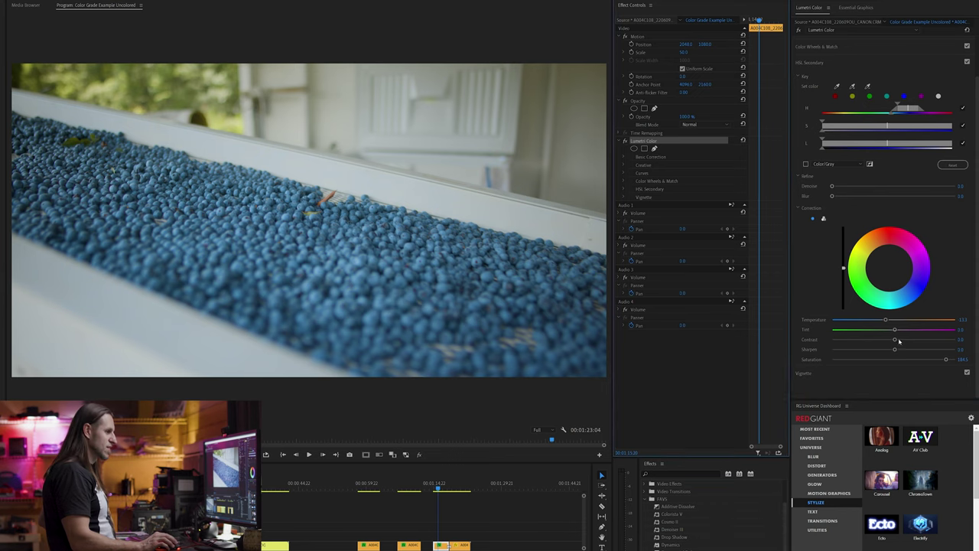
pyautogui.moveTo(895, 339); pyautogui.dragTo(931, 336)
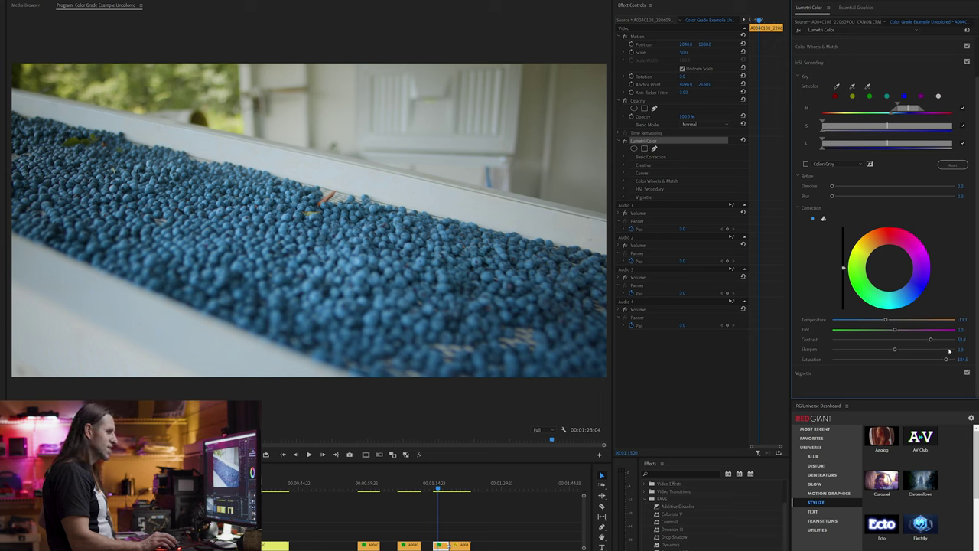
pyautogui.moveTo(895, 350); pyautogui.dragTo(917, 348)
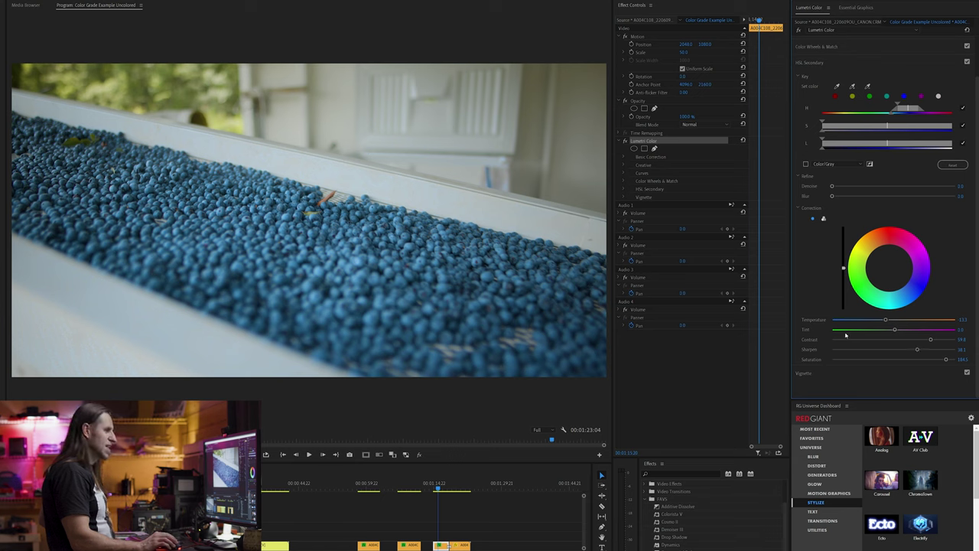